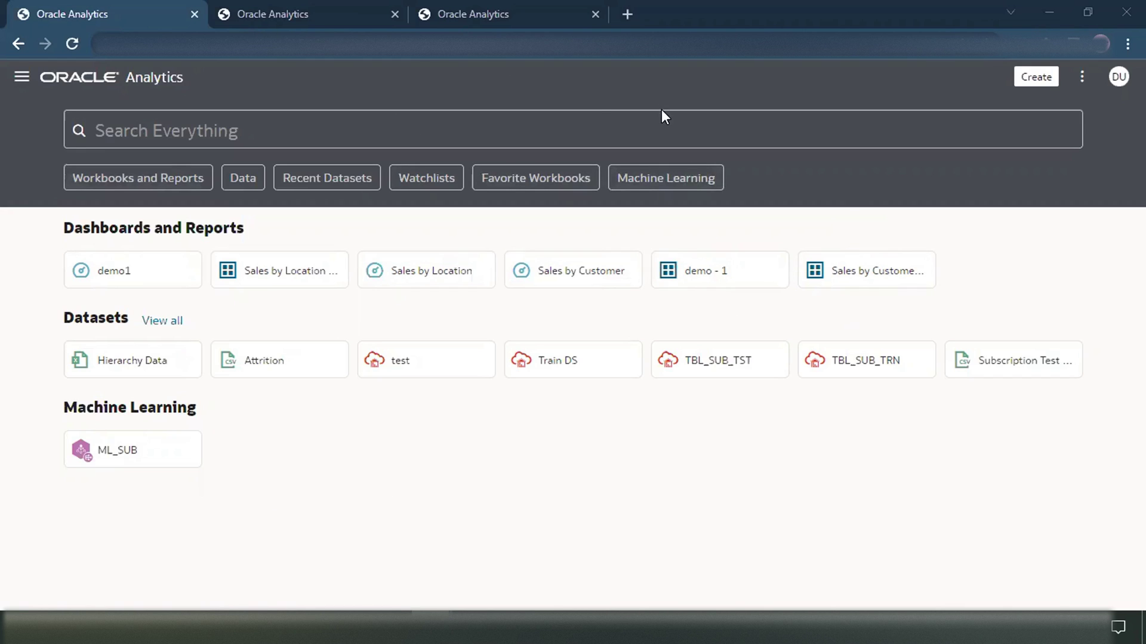
Open the Oracle Analytics Classic Home from the page's three-dot menu.
{"action": "left_click", "coordinate": [1083, 79]}
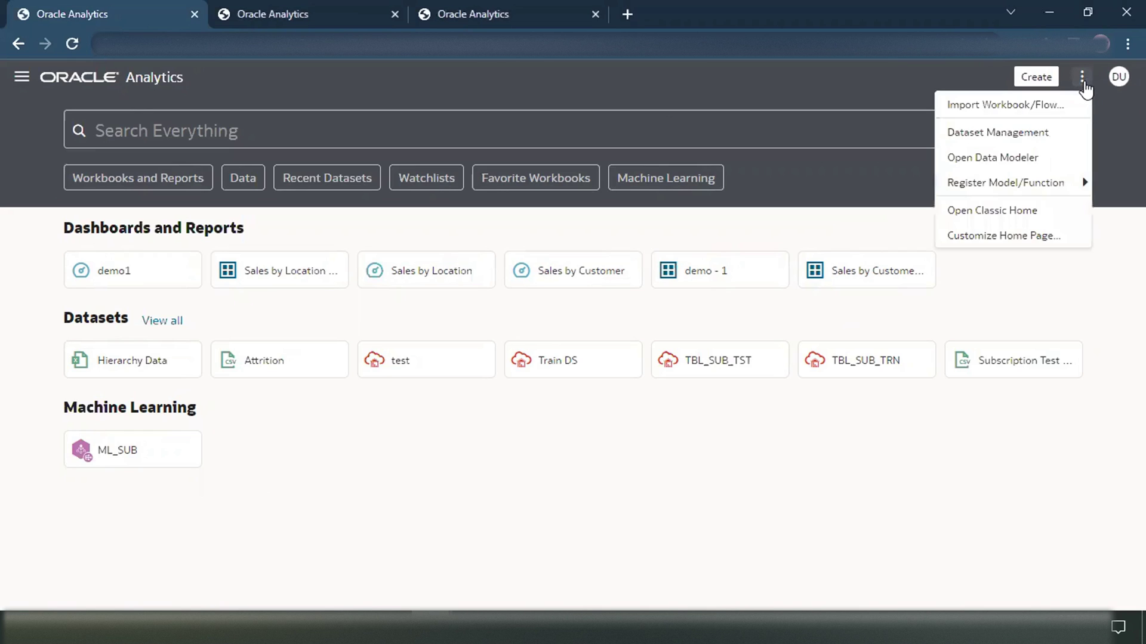
{"action": "left_click", "coordinate": [1008, 213]}
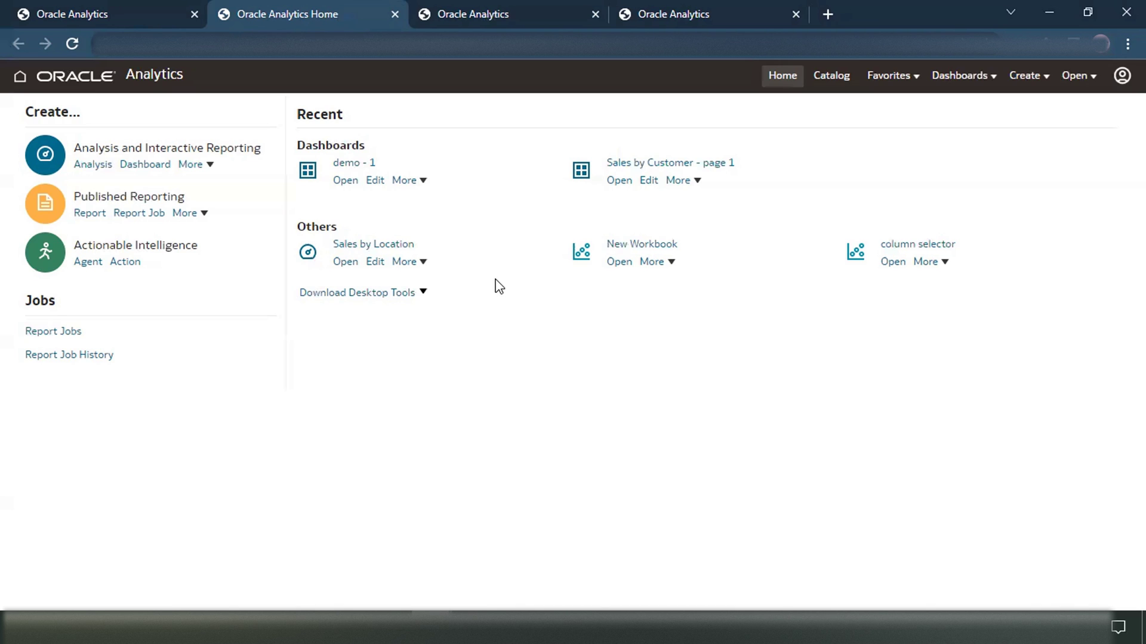
View the empty Portal Path under Console > System Settings > Other, then return to Classic Home.
{"action": "left_click", "coordinate": [119, 11]}
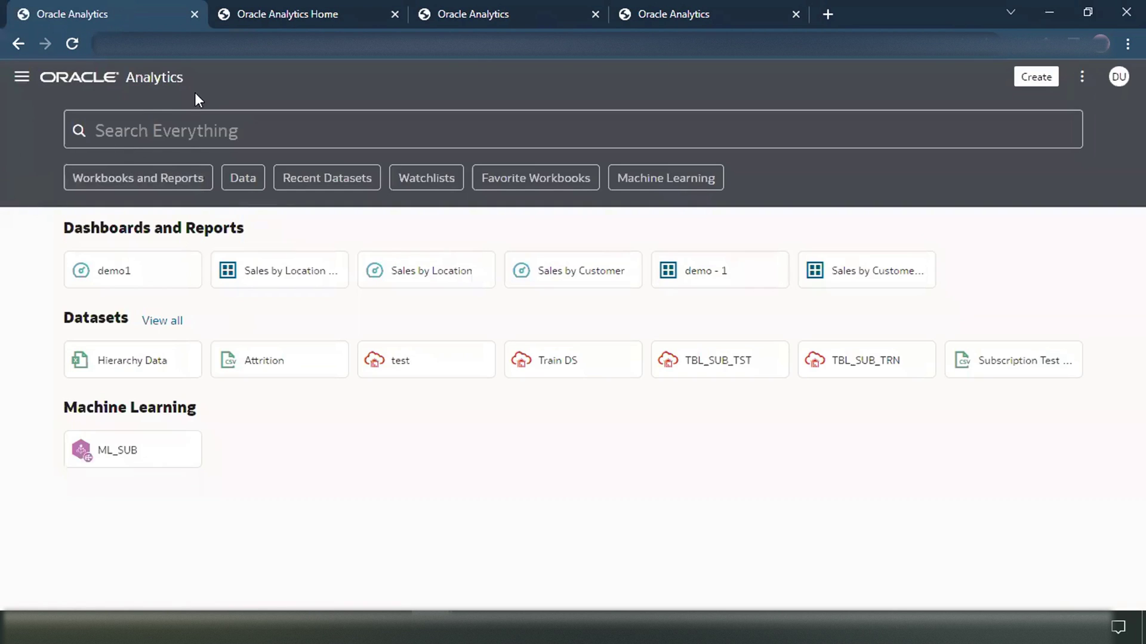
{"action": "left_click", "coordinate": [22, 76]}
{"action": "left_click", "coordinate": [121, 383]}
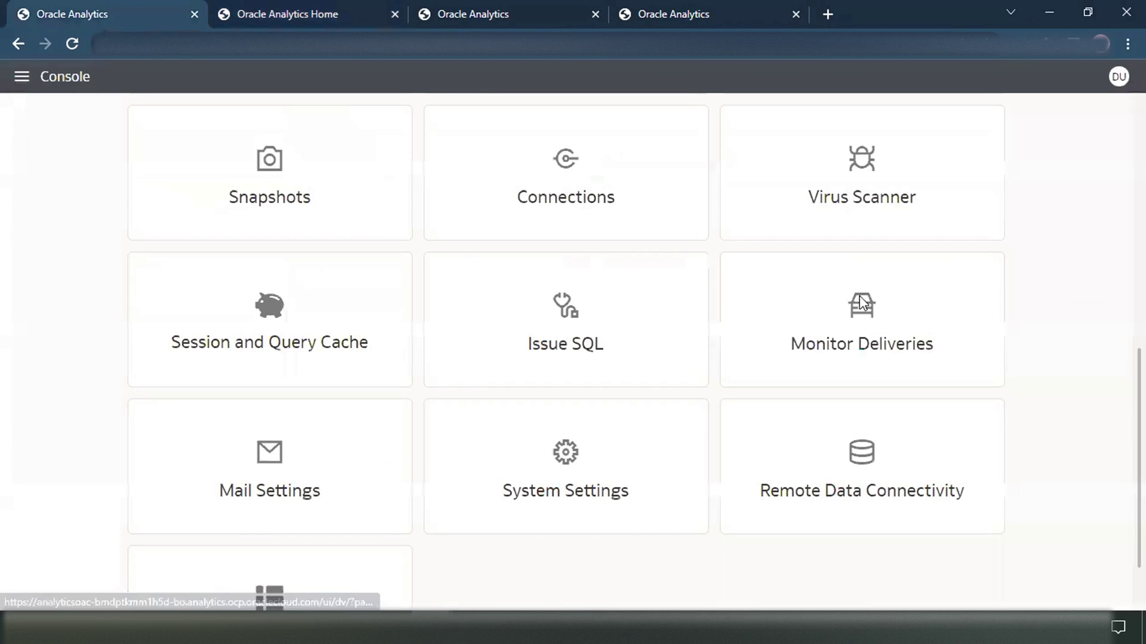
{"action": "left_click", "coordinate": [526, 475]}
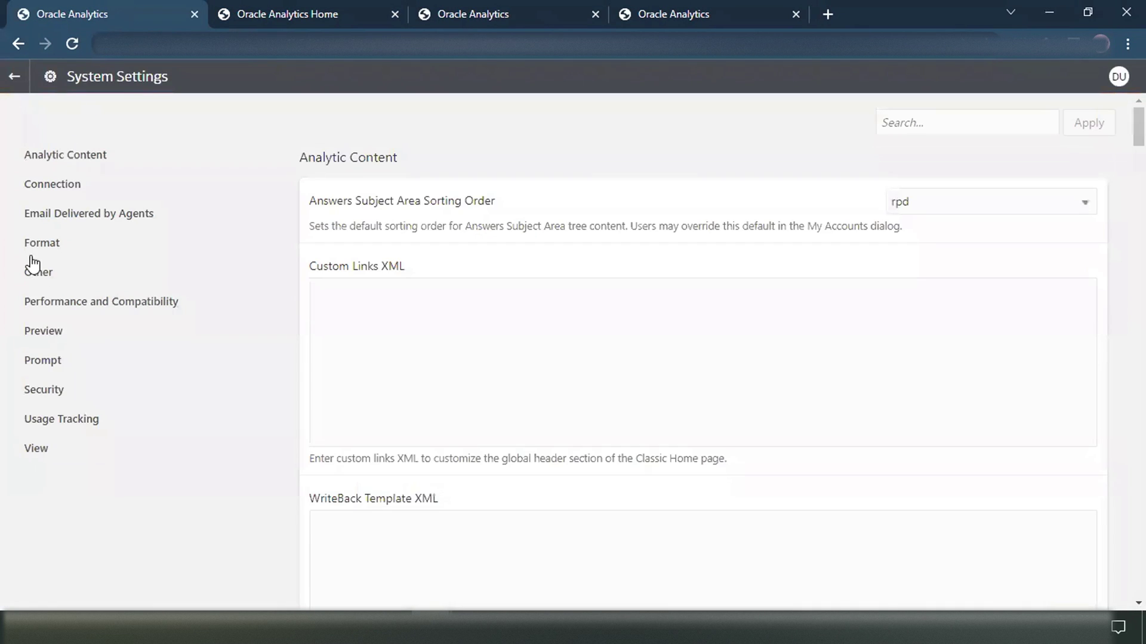
{"action": "left_click", "coordinate": [40, 278]}
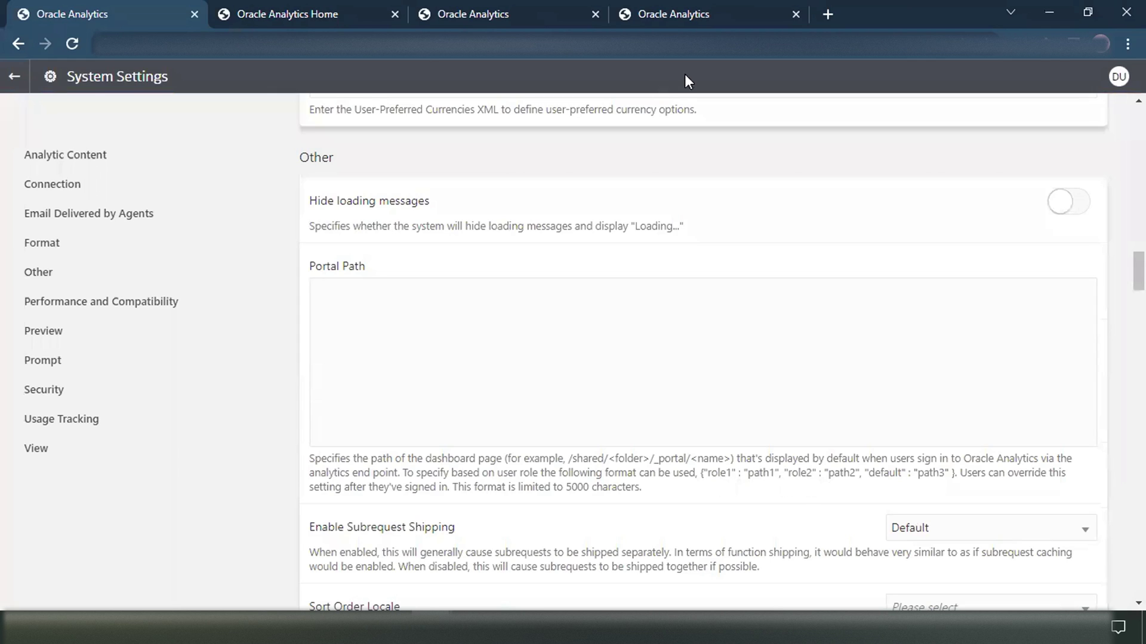
{"action": "left_click", "coordinate": [303, 11]}
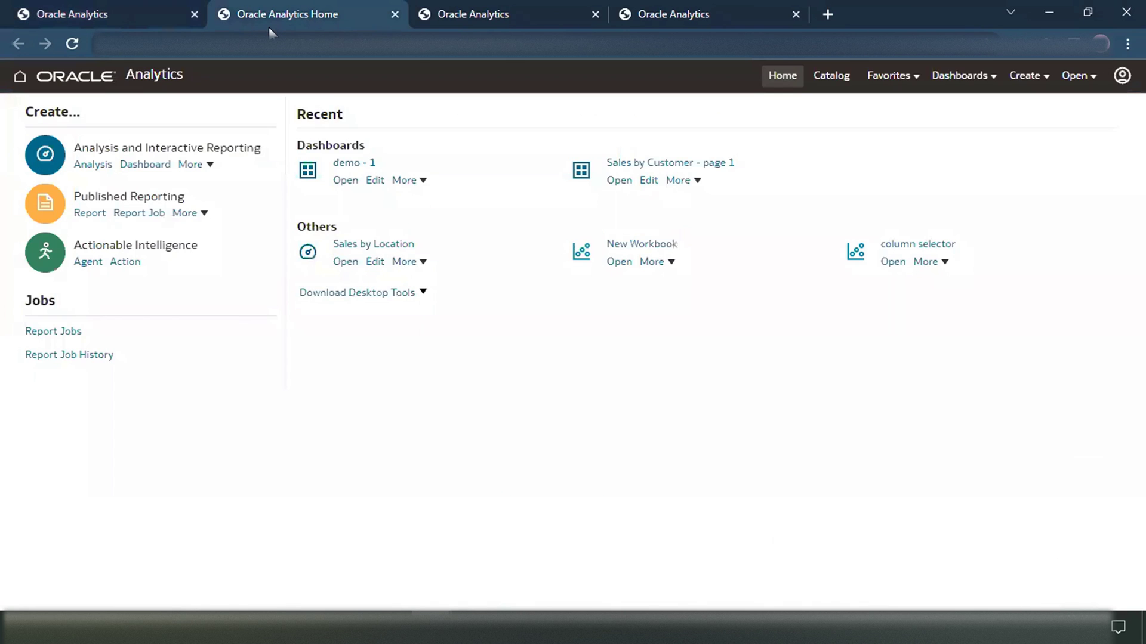
Verify the first user holds USRole and the second UKRole, then return to System Settings.
{"action": "key", "text": "ctrl+Tab"}
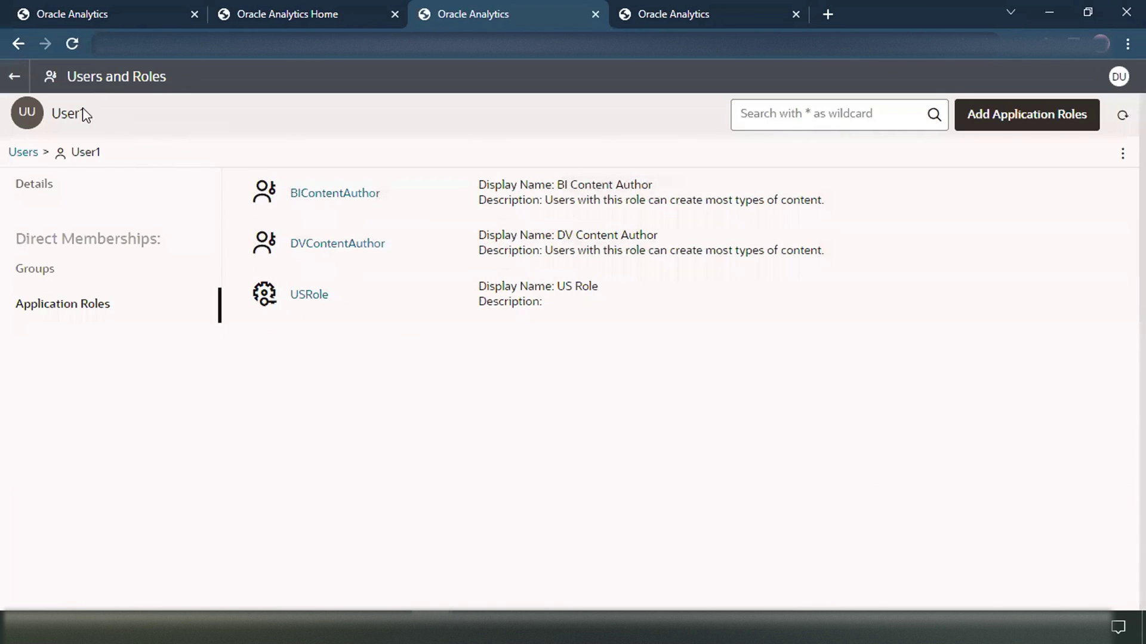
{"action": "left_click", "coordinate": [659, 25]}
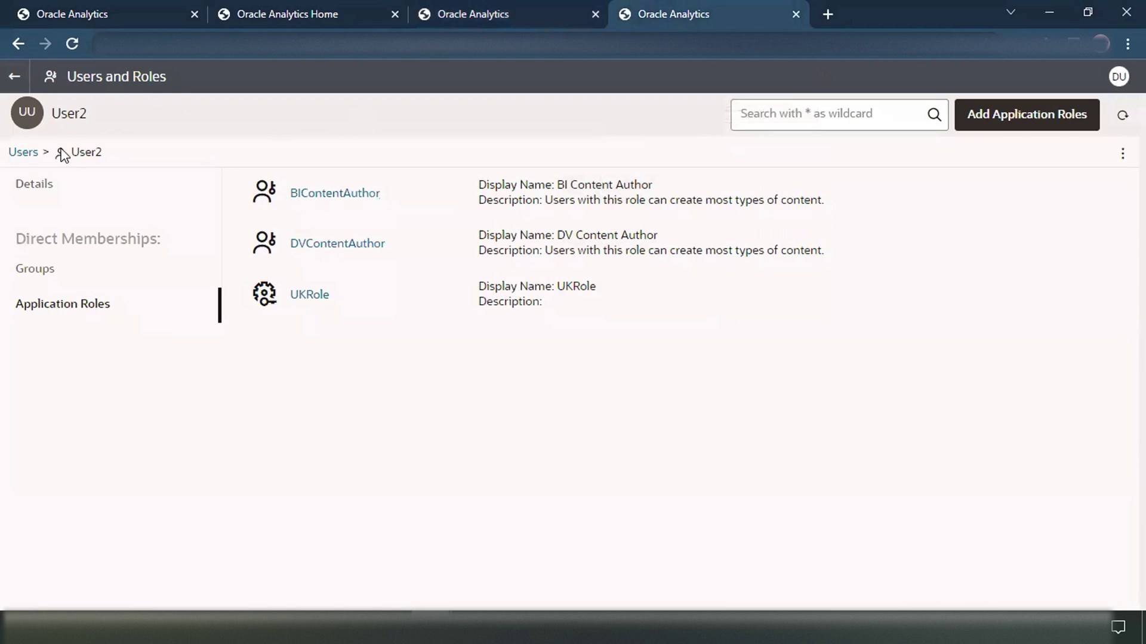
{"action": "double_click", "coordinate": [71, 115]}
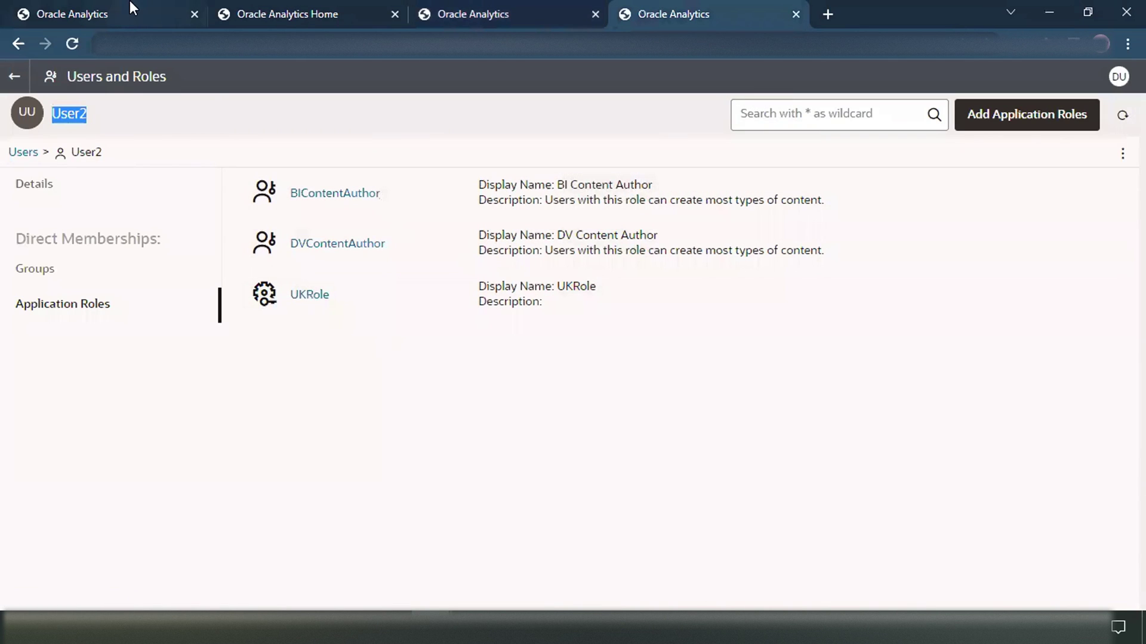
{"action": "mouse_move", "coordinate": [130, 6]}
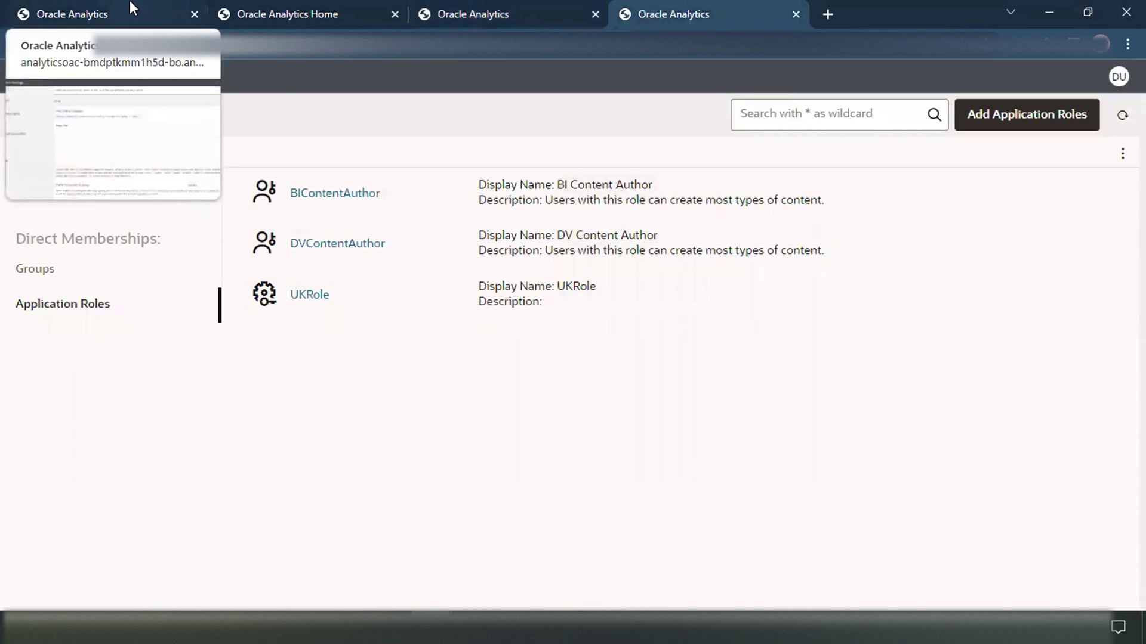
{"action": "left_click", "coordinate": [130, 1]}
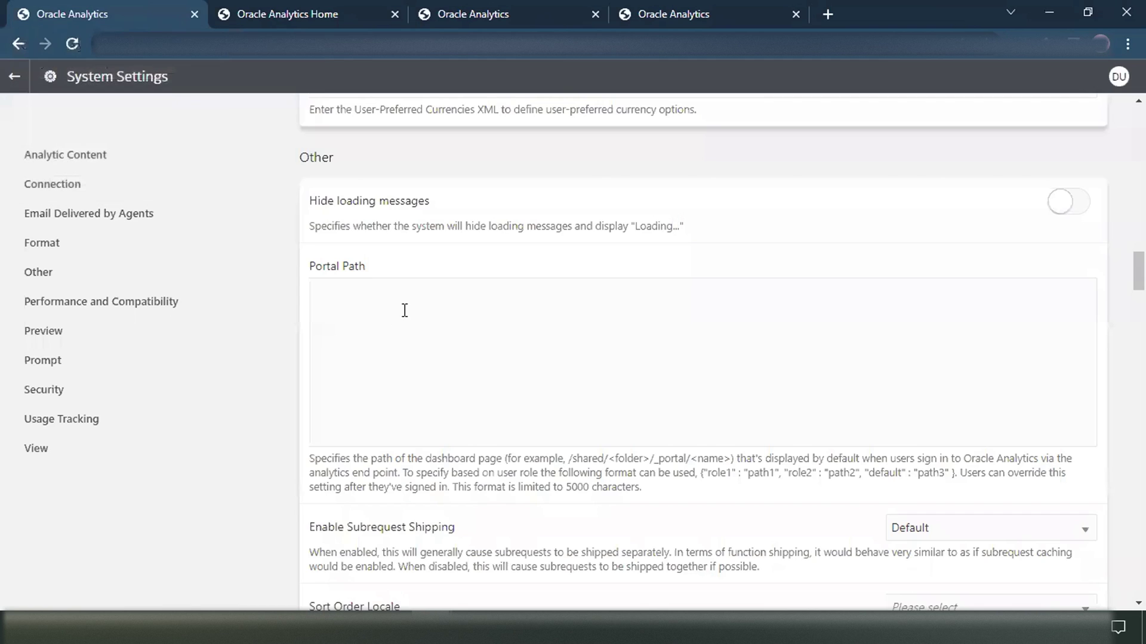
Paste the JSON mapping into Portal Path: USRole to Sales by Customer, UKRole to Sales by Location, default demo.
{"action": "type", "text": "{\"USRole\" : \"/shared/demo/_portal/Sales by Customer\", \"UKRole\" : \"/shared/demo/_portal/Sales by Location\", \"default\" : \"/shared/demo/_portal/demo\"}"}
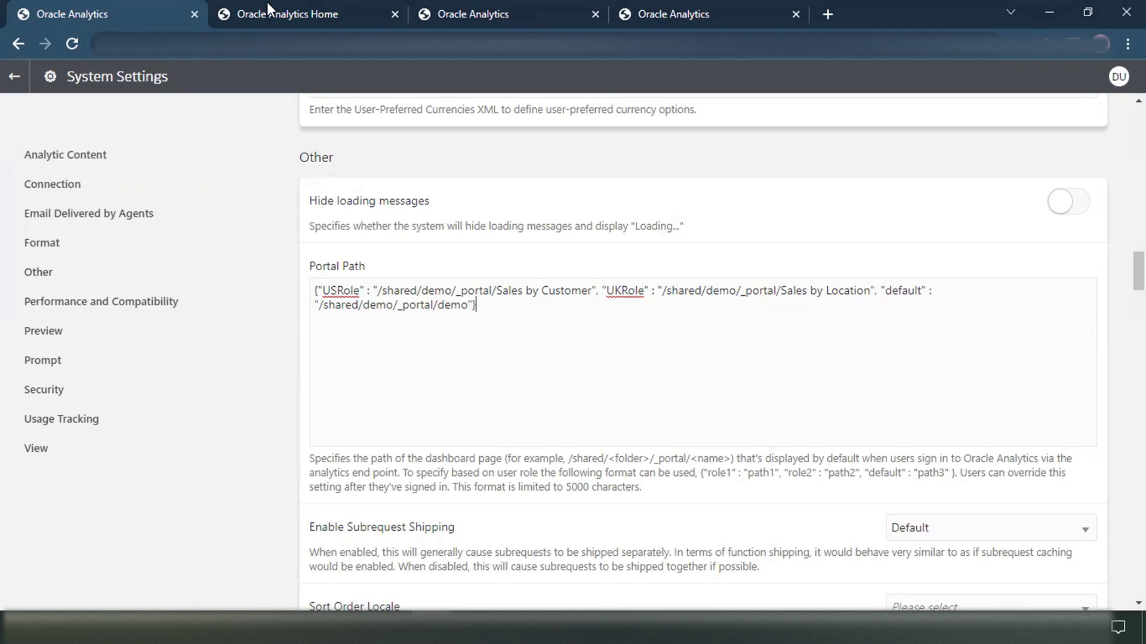
Browse Catalog > Shared Folders > demo > Dashboards and open Sales by Customer.
{"action": "key", "text": "ctrl+Tab"}
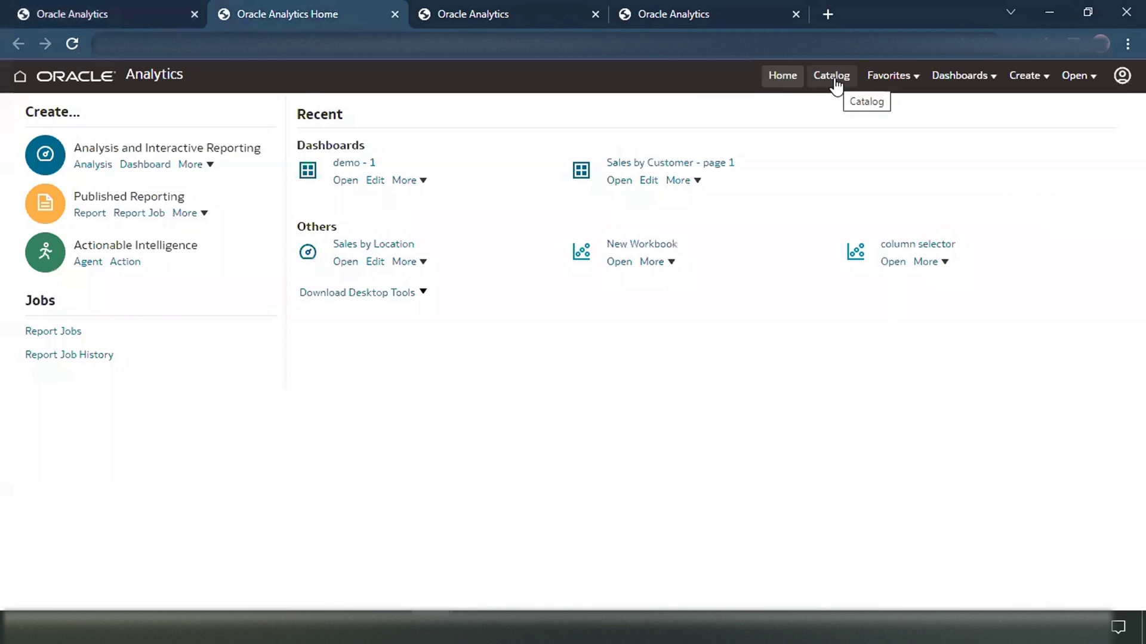
{"action": "left_click", "coordinate": [831, 76]}
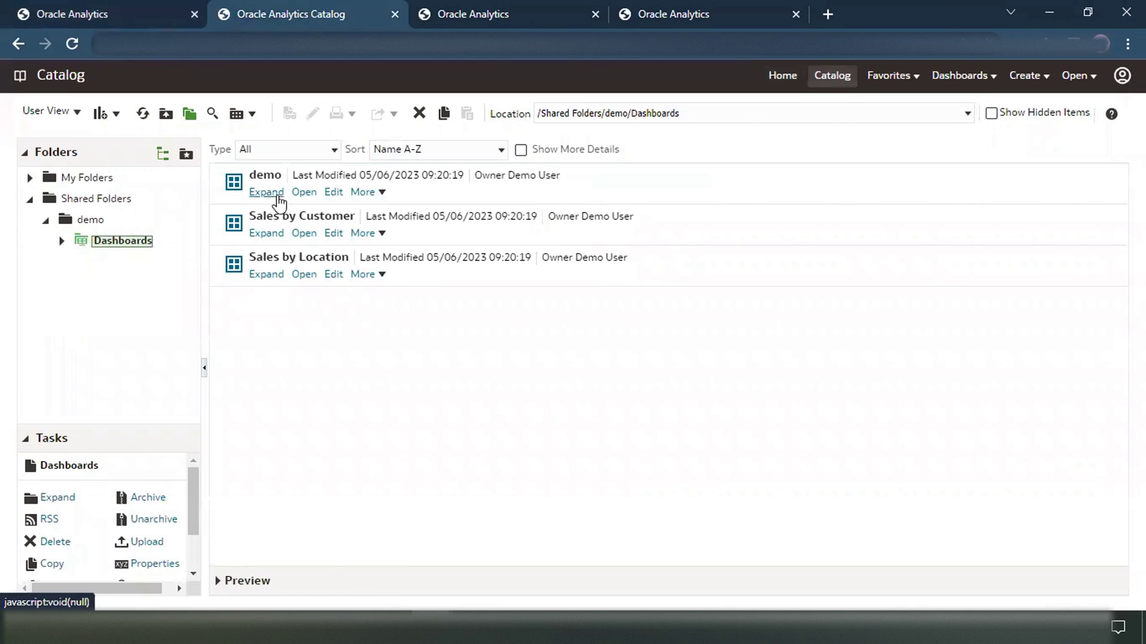
{"action": "left_click", "coordinate": [87, 221]}
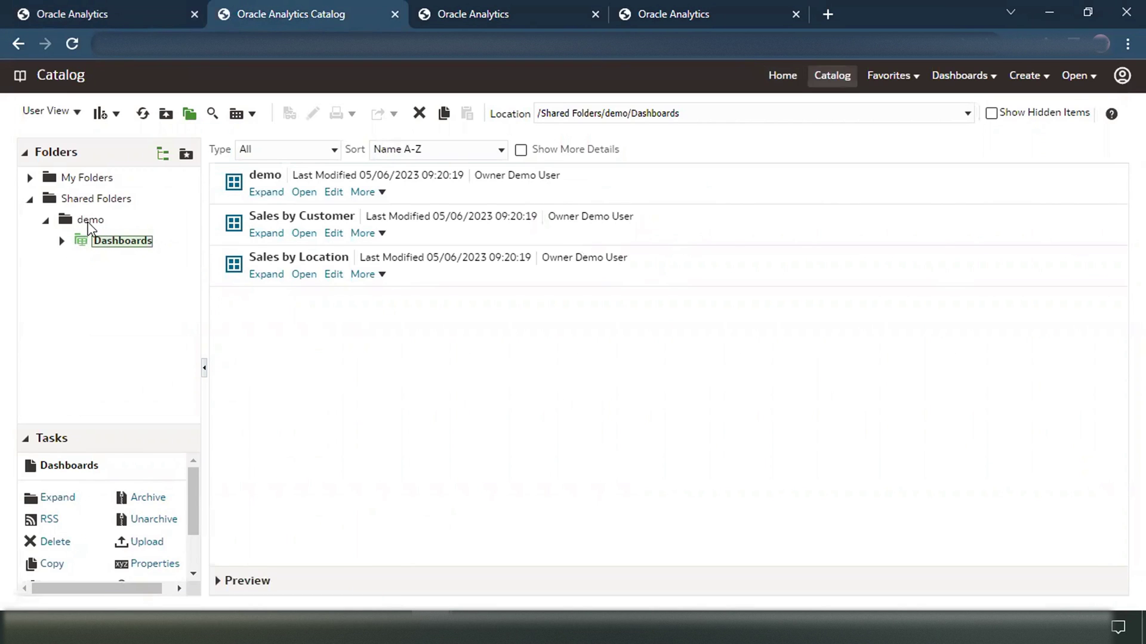
{"action": "left_click", "coordinate": [257, 192]}
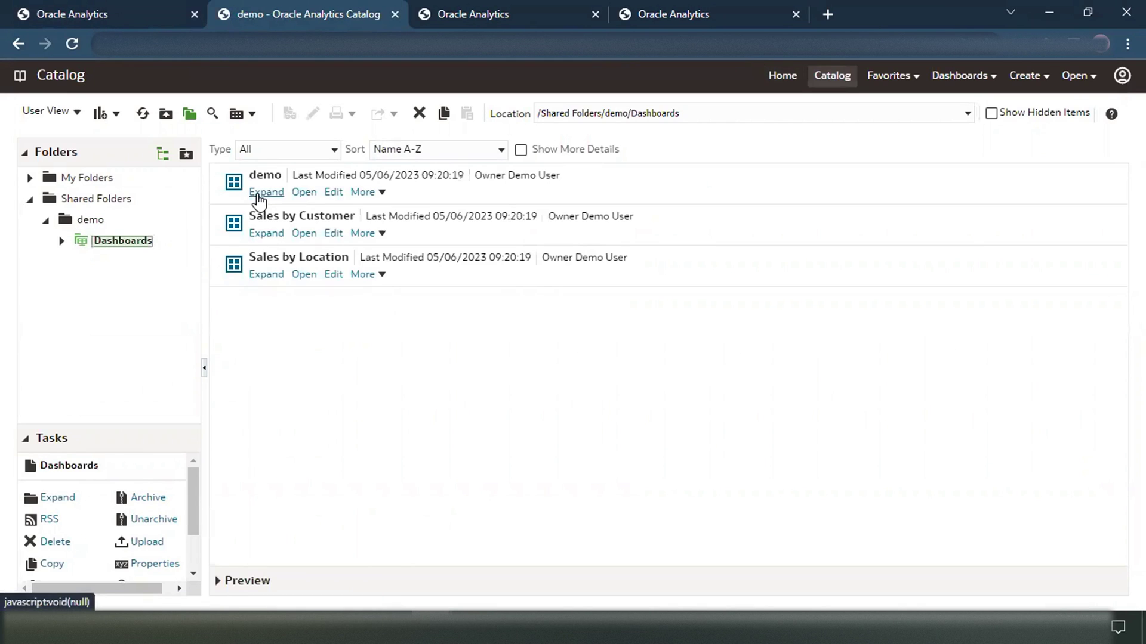
{"action": "left_click", "coordinate": [304, 235]}
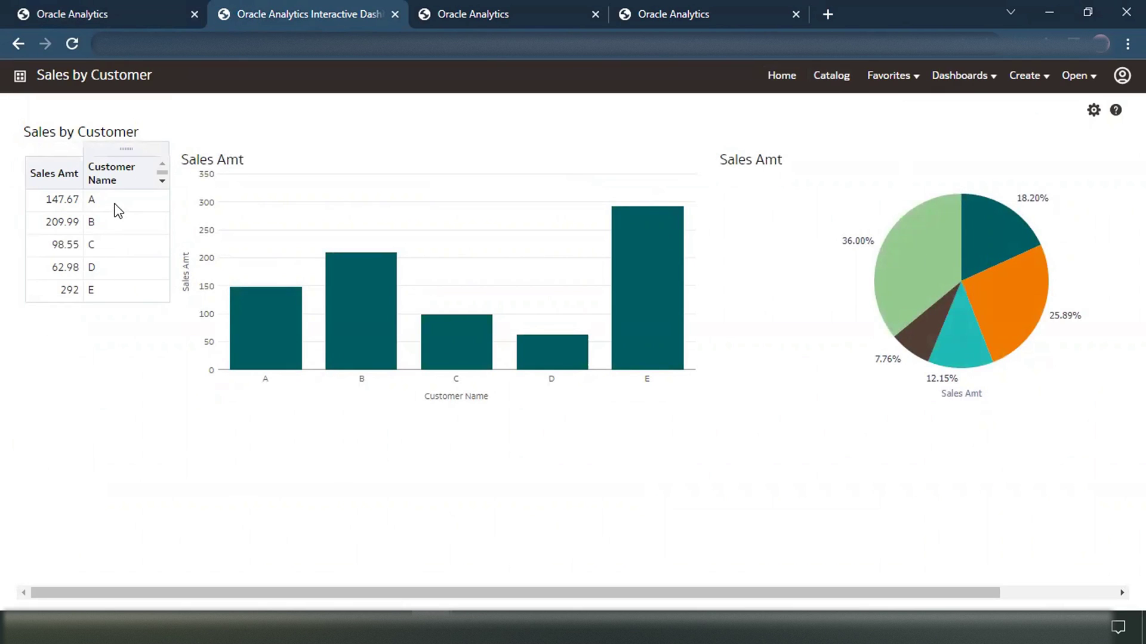
Open the Sales by Location dashboard from demo's Dashboards, then return to System Settings.
{"action": "left_click", "coordinate": [20, 50]}
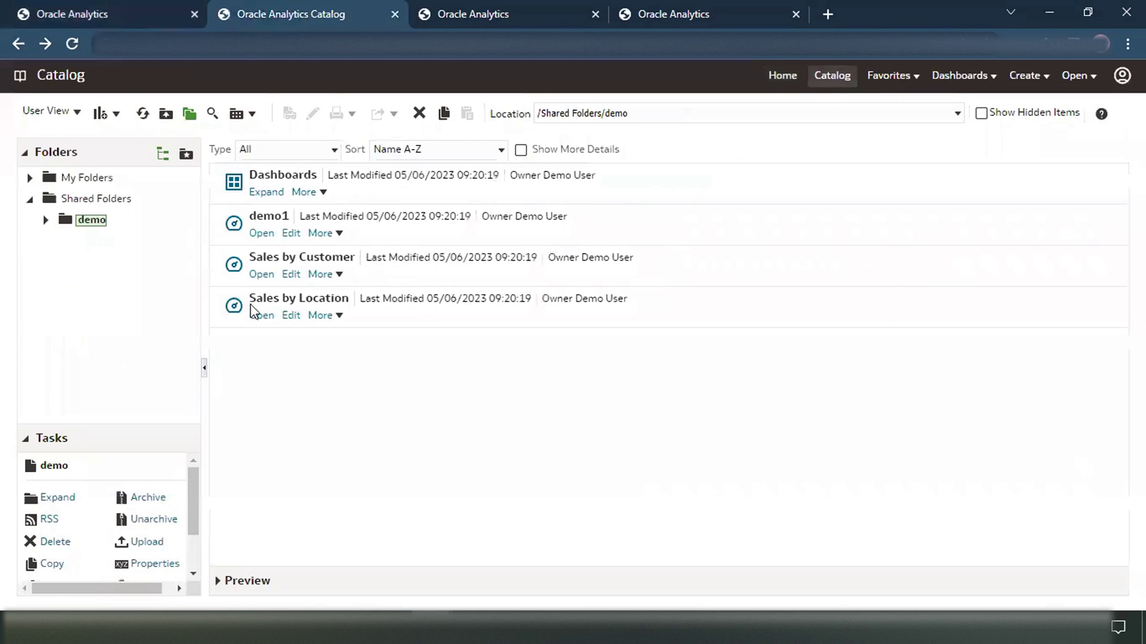
{"action": "left_click", "coordinate": [267, 192]}
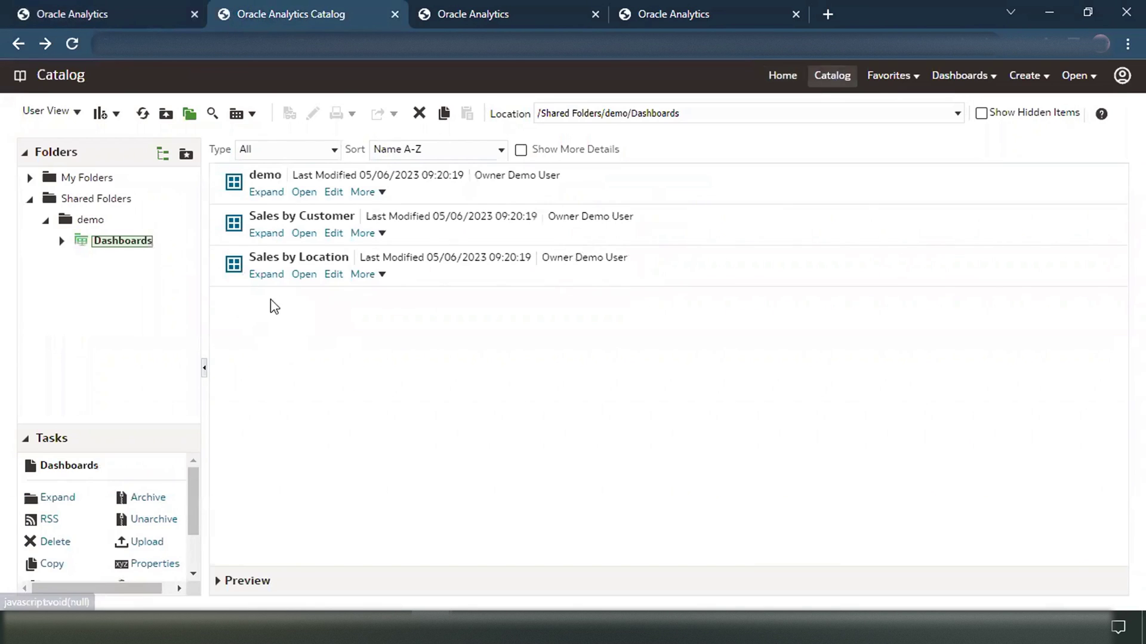
{"action": "left_click", "coordinate": [304, 275]}
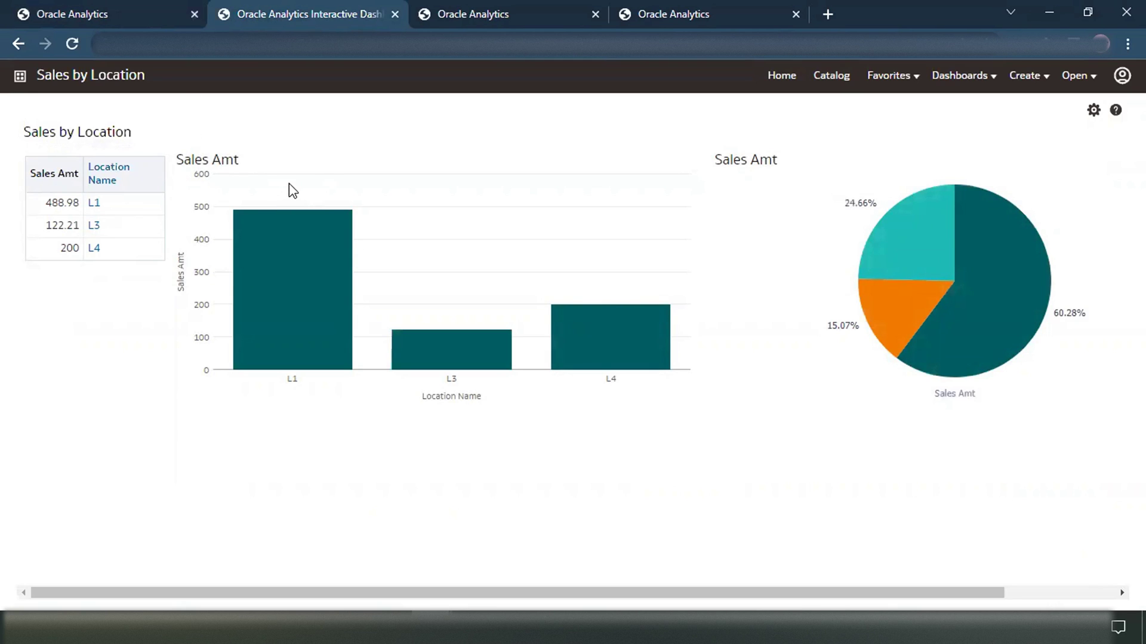
{"action": "left_click", "coordinate": [128, 7]}
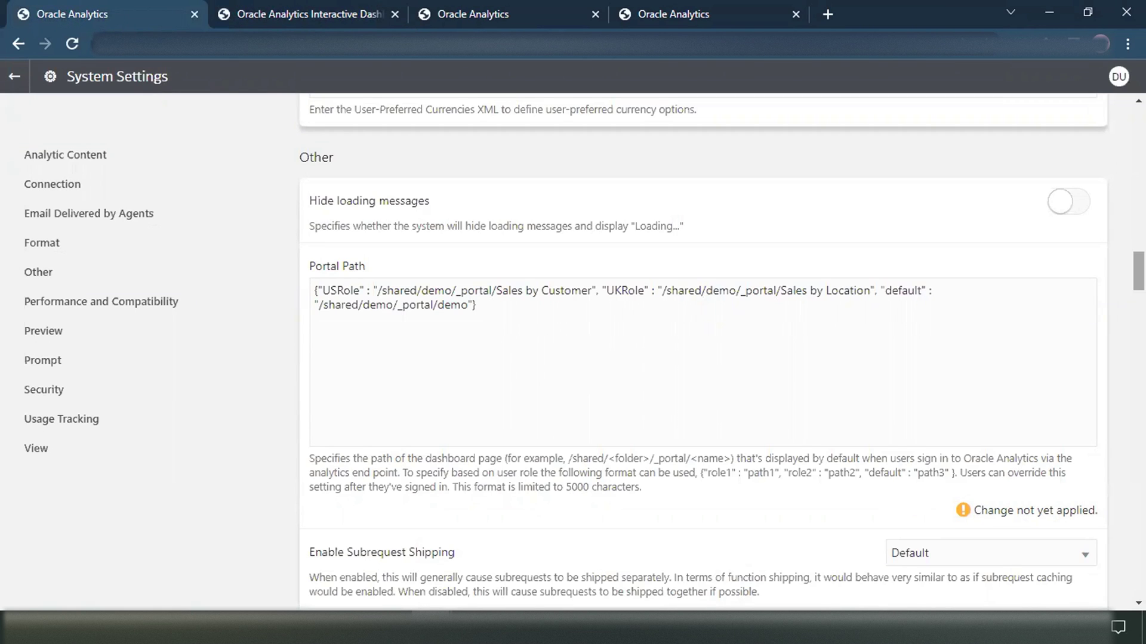
Apply the pending Portal Path change and close the settings tab.
{"action": "scroll", "coordinate": [703, 352], "scroll_direction": "up", "scroll_amount": 20}
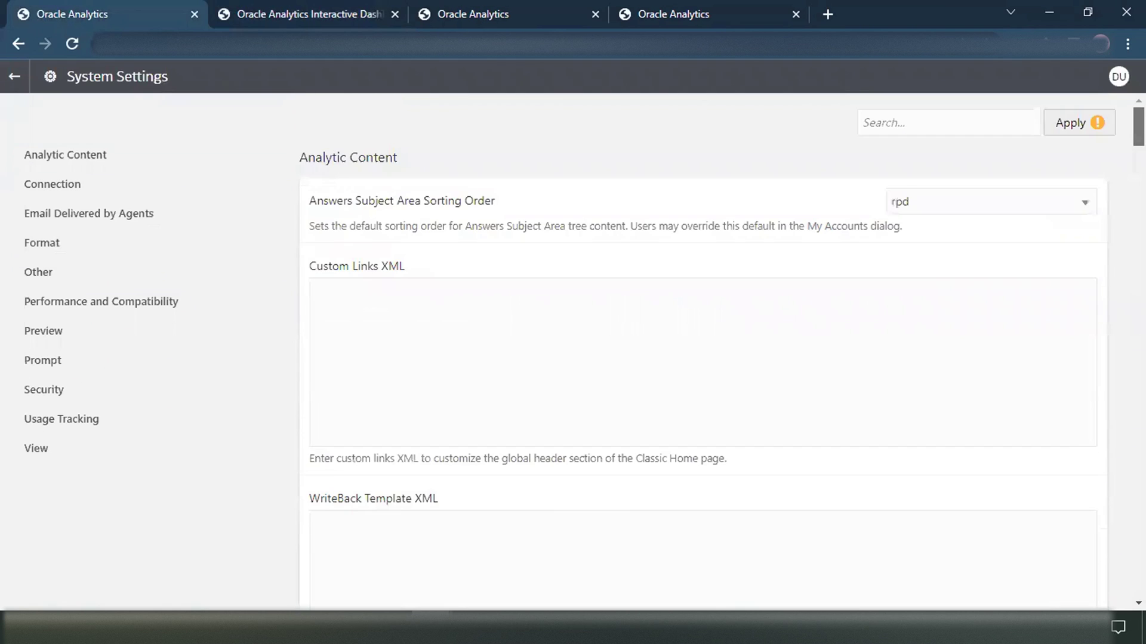
{"action": "left_click", "coordinate": [1090, 123]}
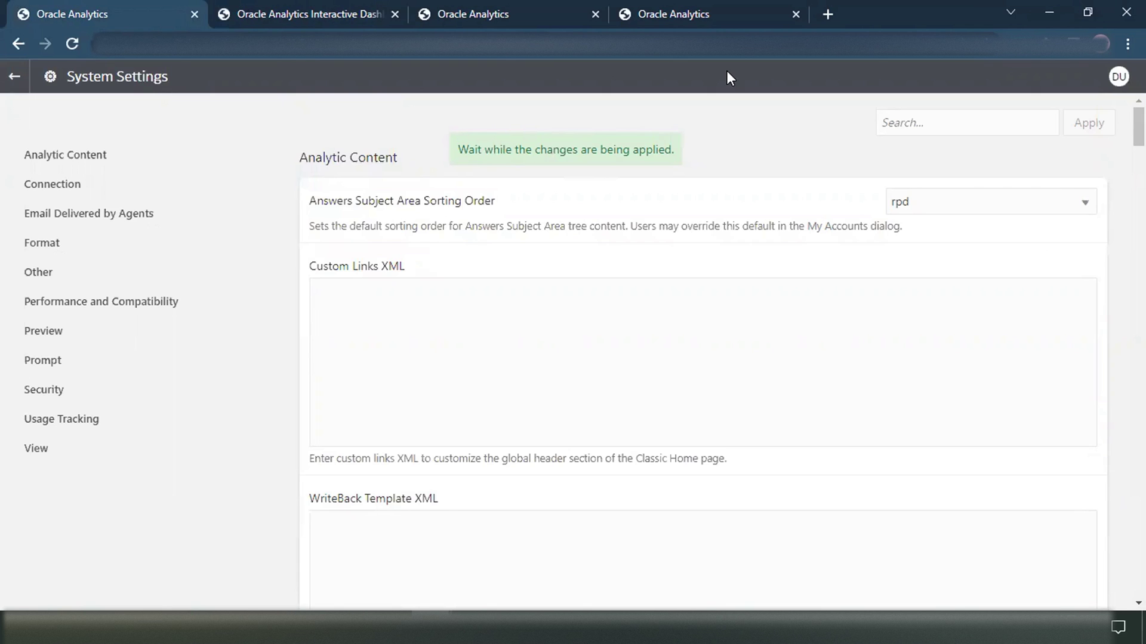
{"action": "key", "text": "ctrl+w"}
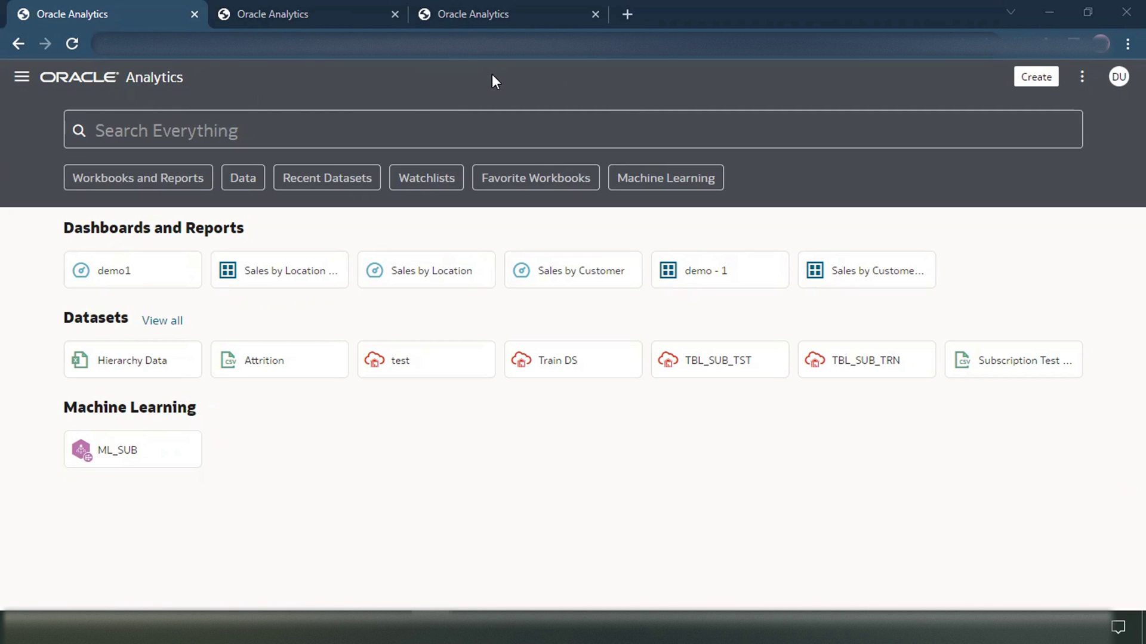
Confirm the Portal Path role mapping persisted under System Settings > Other, then bring up the Oracle Cloud sign-in window.
{"action": "left_click", "coordinate": [22, 76]}
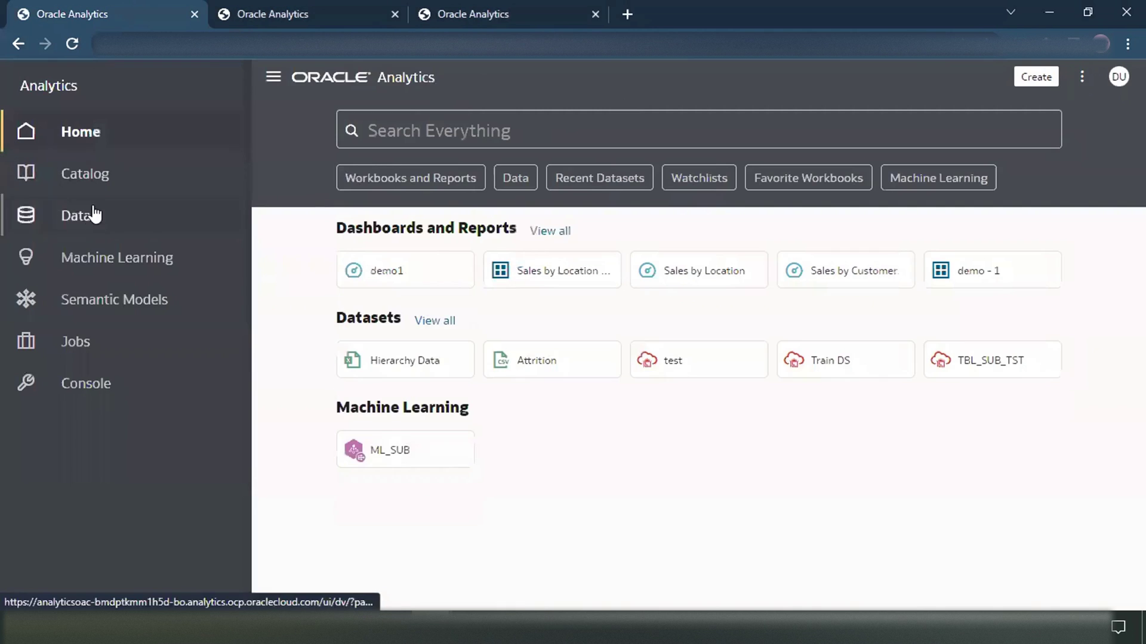
{"action": "left_click", "coordinate": [101, 382]}
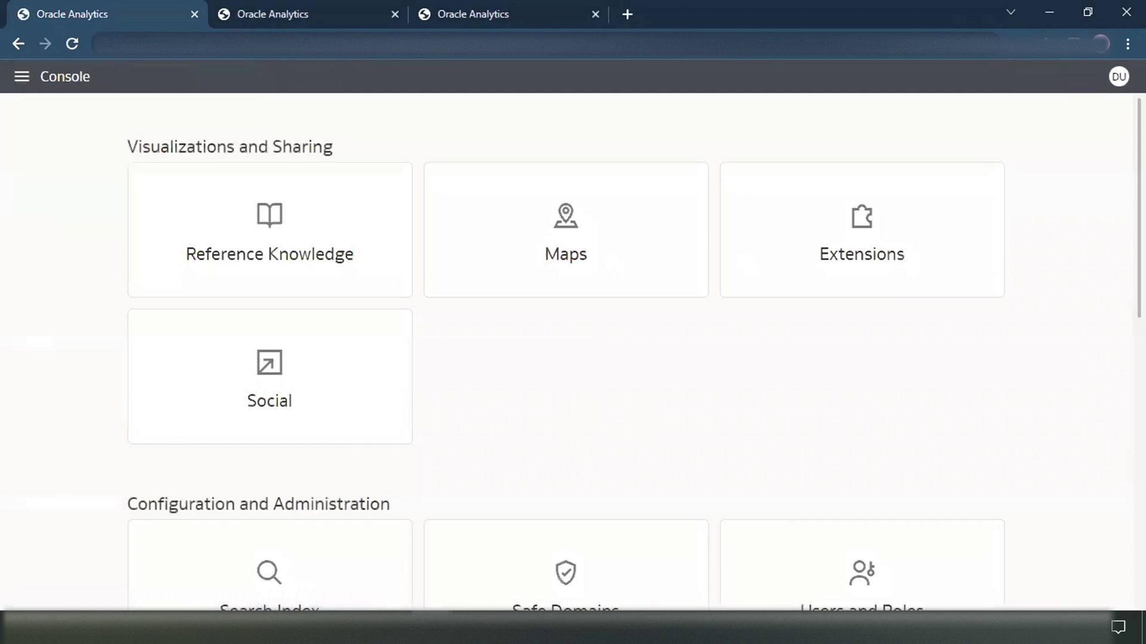
{"action": "scroll", "coordinate": [637, 419], "scroll_direction": "down", "scroll_amount": 8}
{"action": "left_click", "coordinate": [607, 444]}
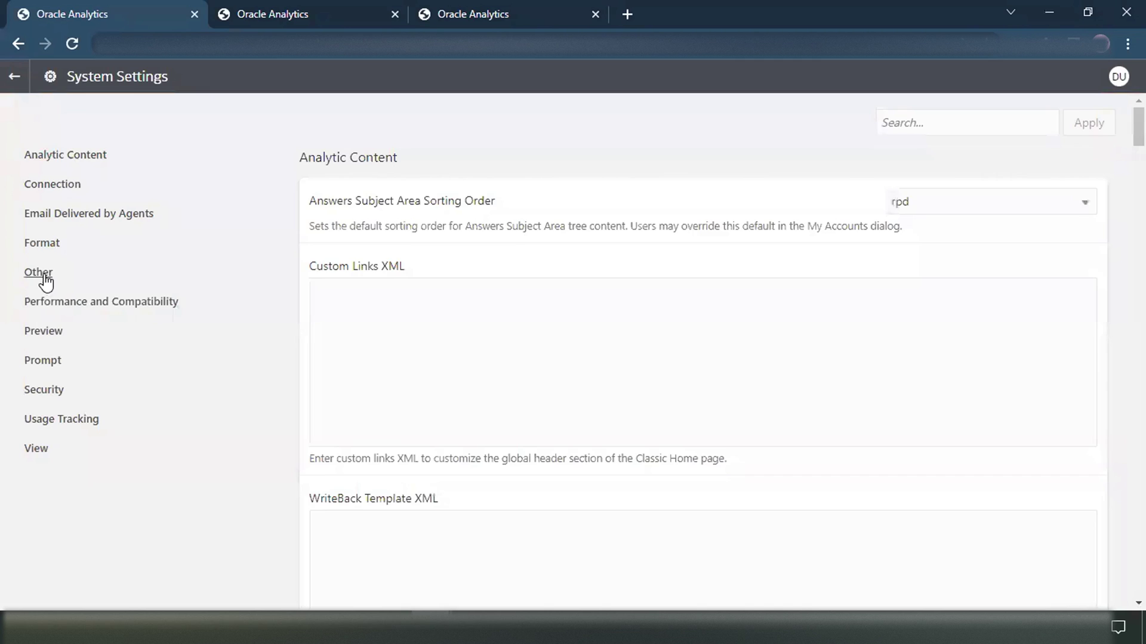
{"action": "left_click", "coordinate": [40, 276]}
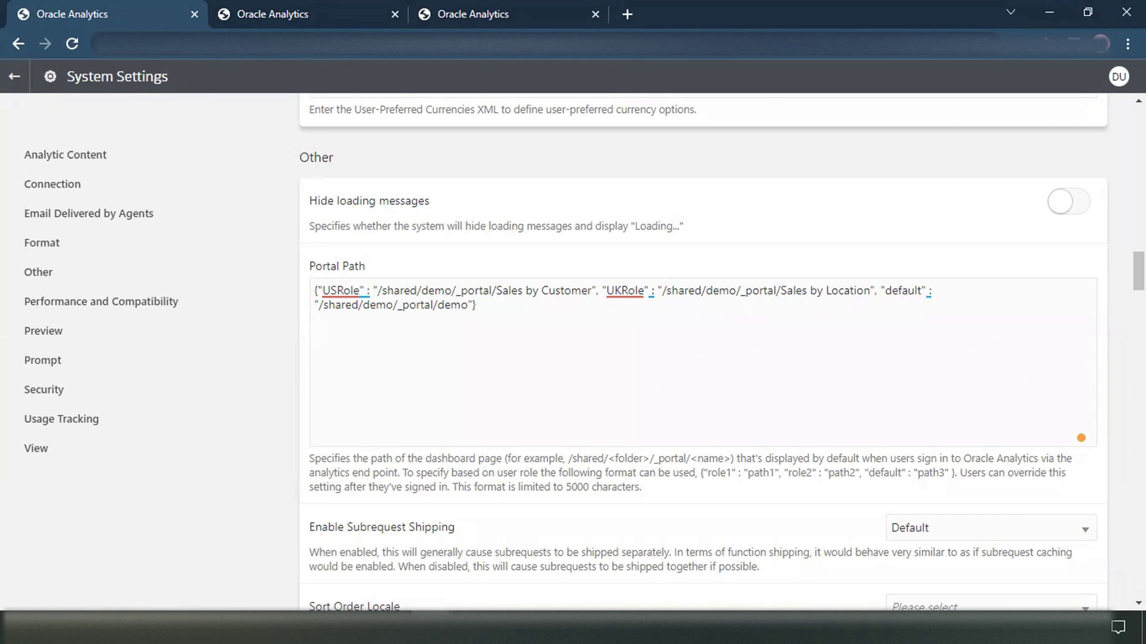
{"action": "mouse_move", "coordinate": [442, 628]}
{"action": "left_click", "coordinate": [531, 563]}
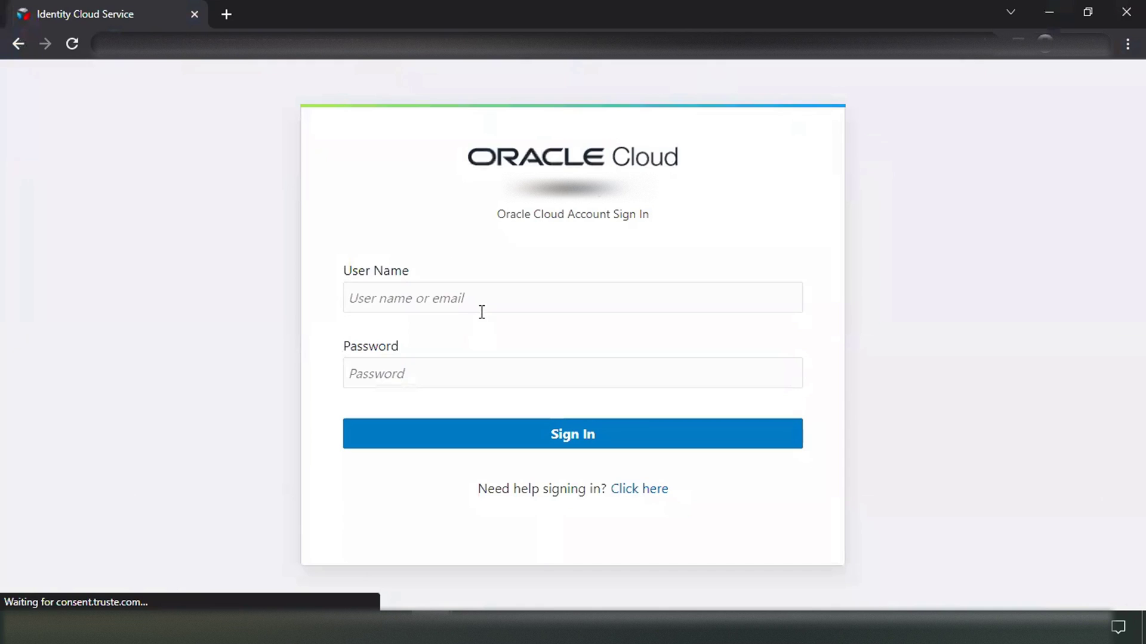
Sign in with the first test user's username and password.
{"action": "type", "text": "user"}
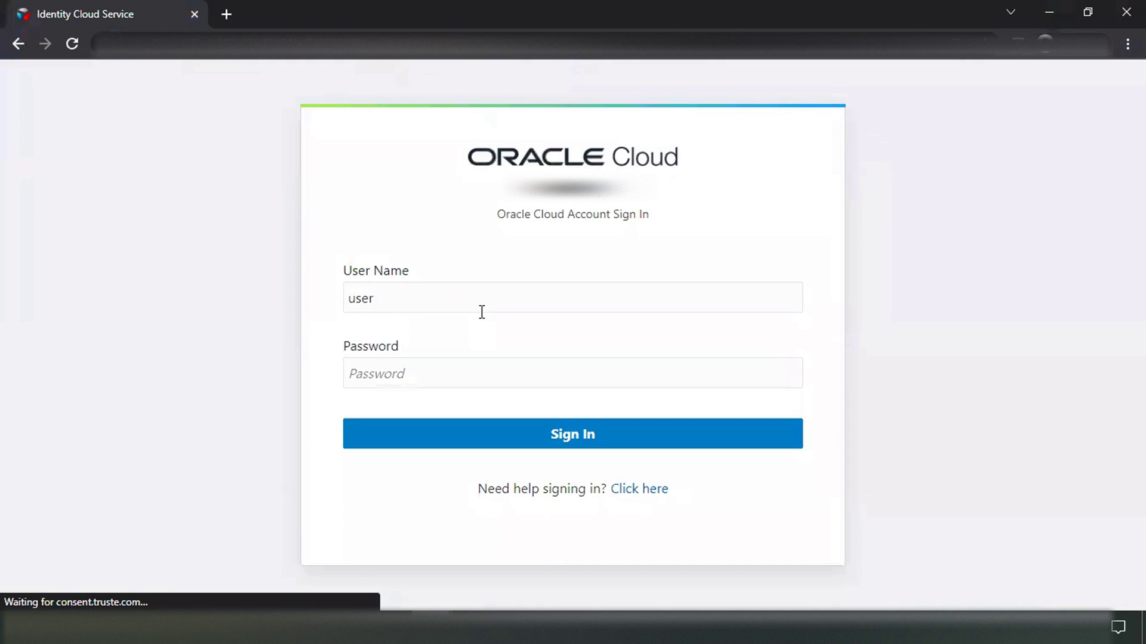
{"action": "type", "text": "1"}
{"action": "key", "text": "Tab"}
{"action": "type", "text": "****************"}
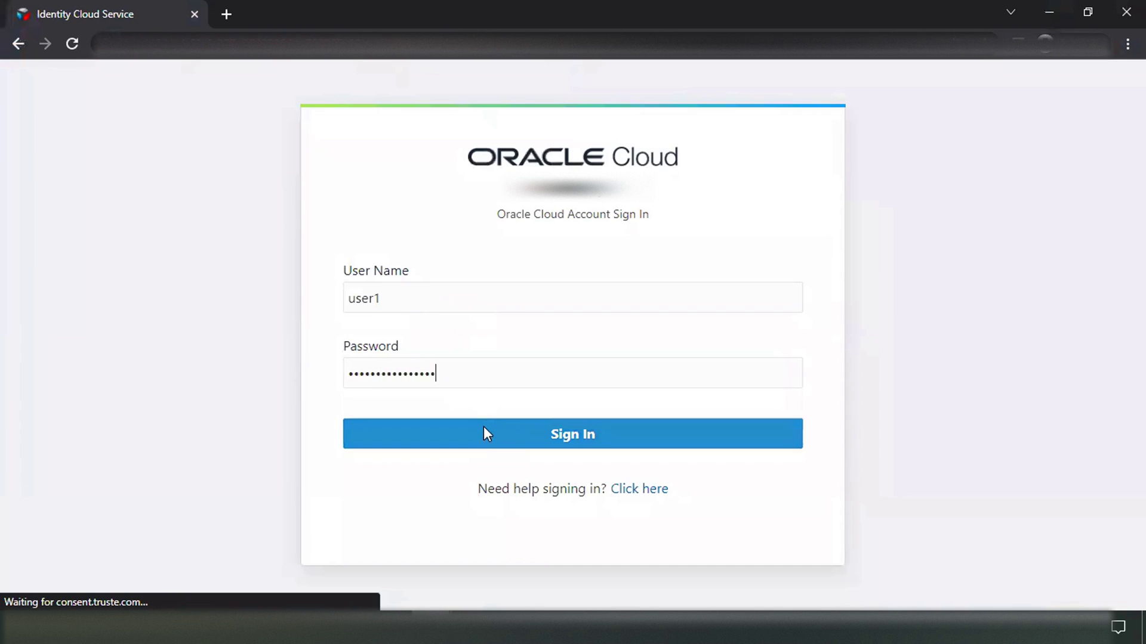
{"action": "left_click", "coordinate": [618, 442]}
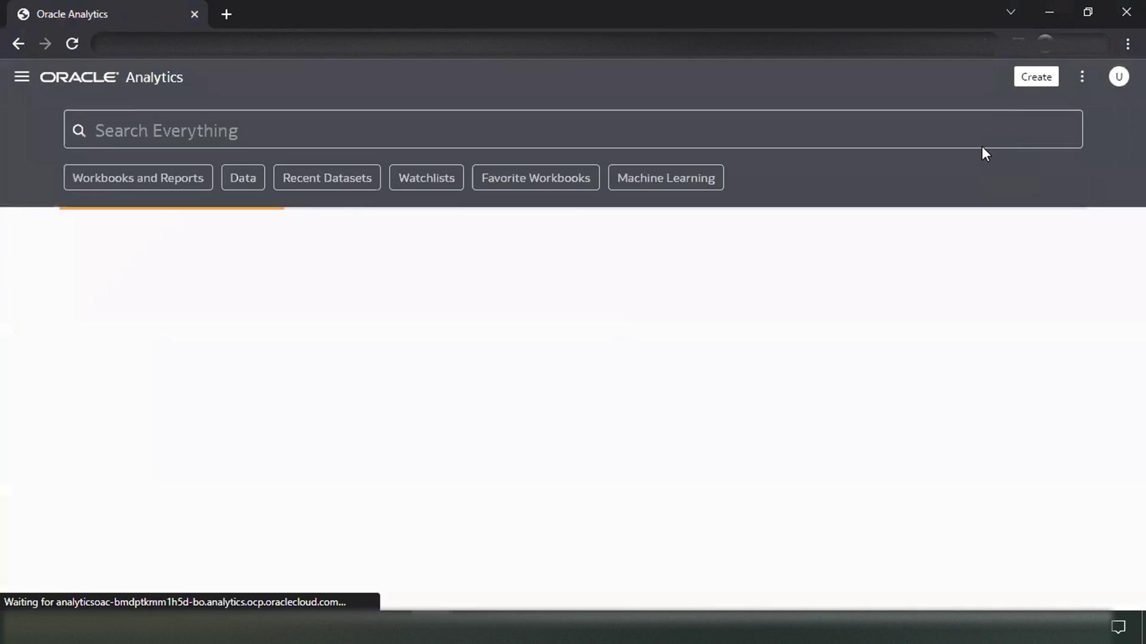
Open Classic Home, which lands on the Sales by Customer dashboard.
{"action": "left_click", "coordinate": [1082, 78]}
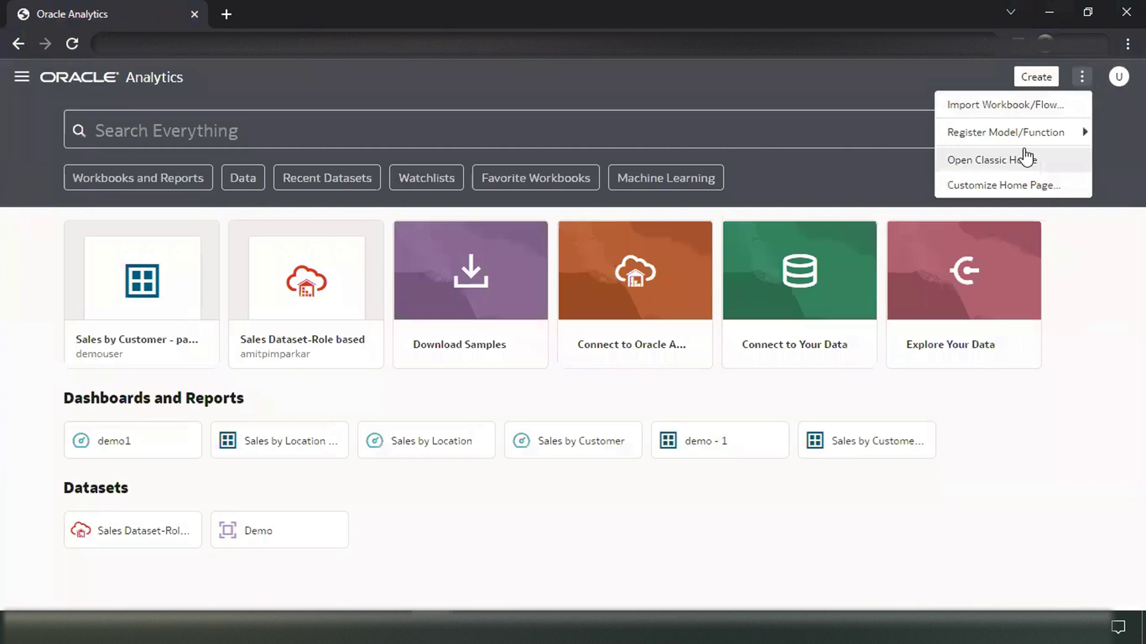
{"action": "left_click", "coordinate": [1022, 159]}
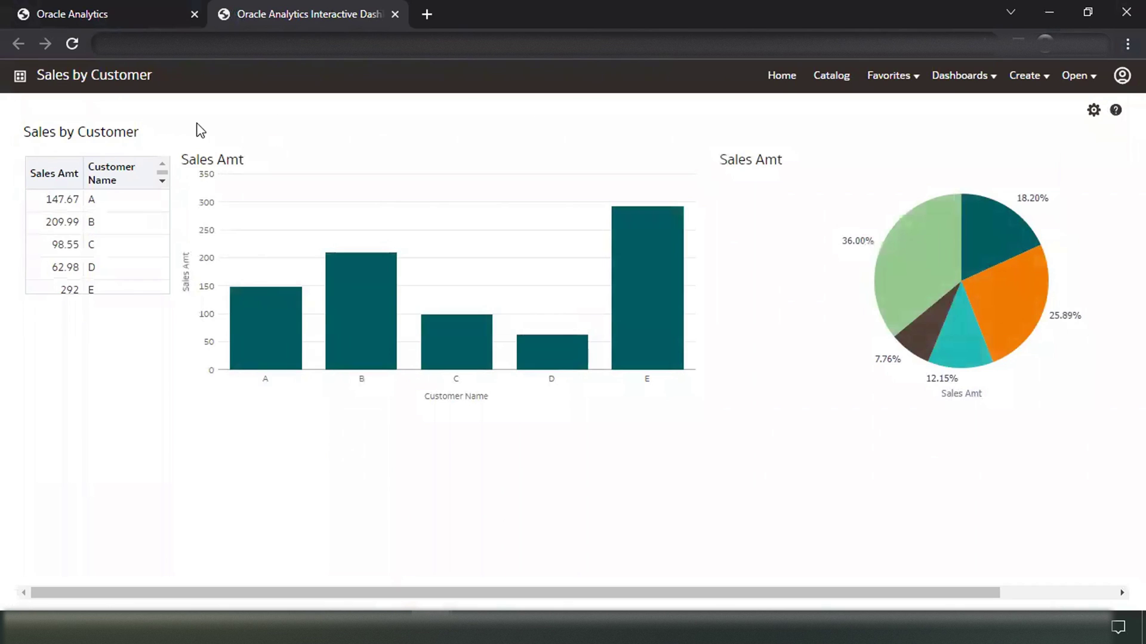
{"action": "left_click", "coordinate": [1122, 75]}
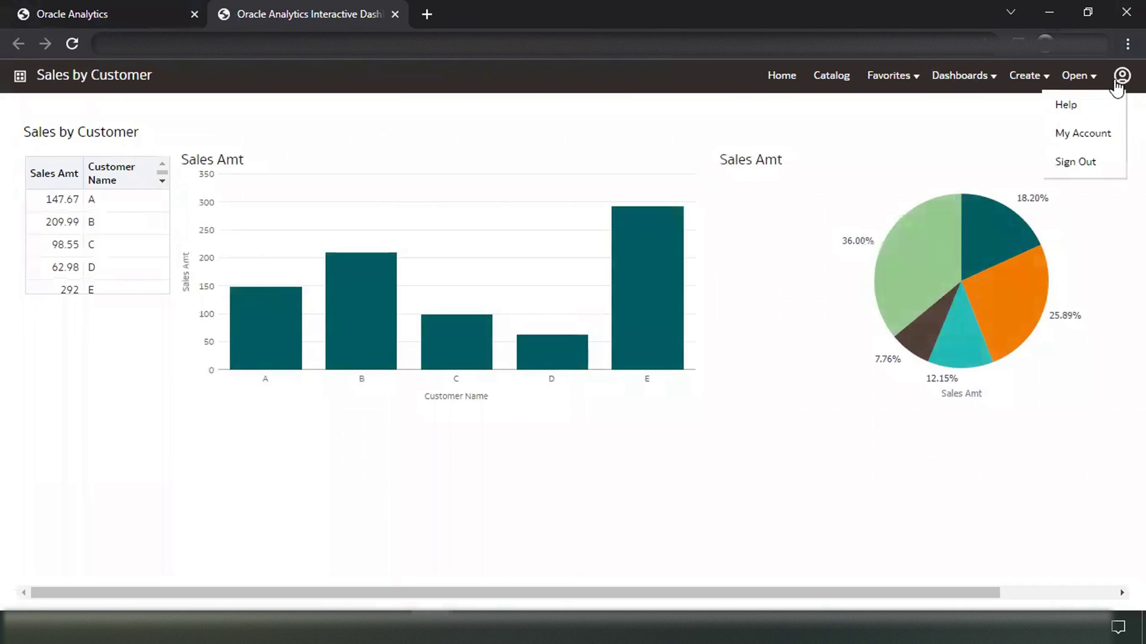
Sign out, close the old tab, and sign in with the second test user's credentials.
{"action": "left_click", "coordinate": [1086, 162]}
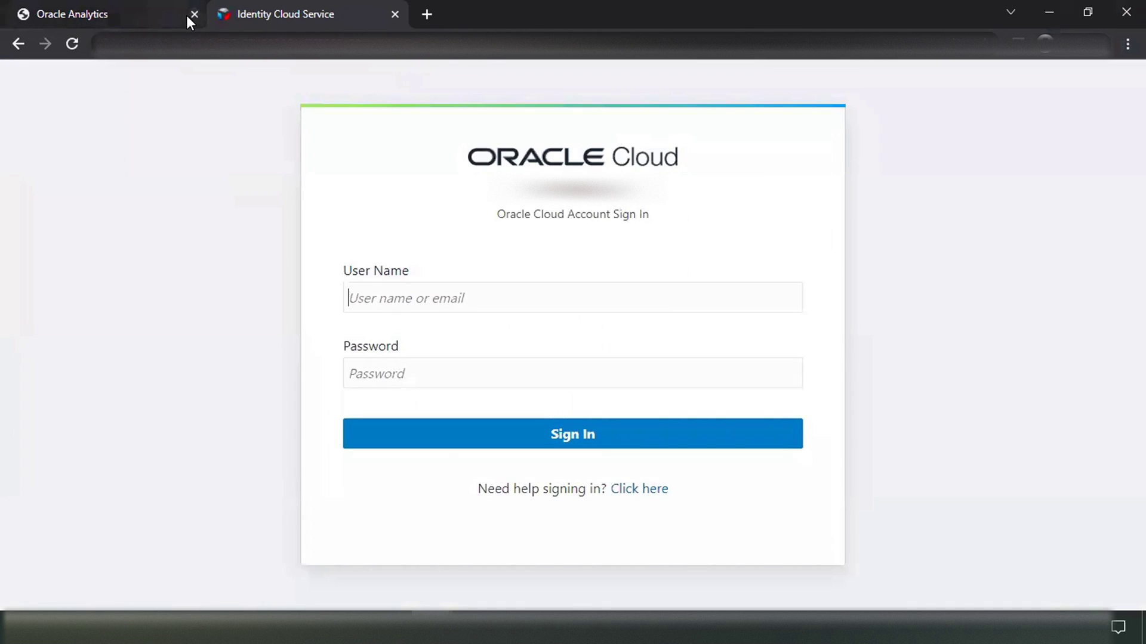
{"action": "left_click", "coordinate": [192, 14]}
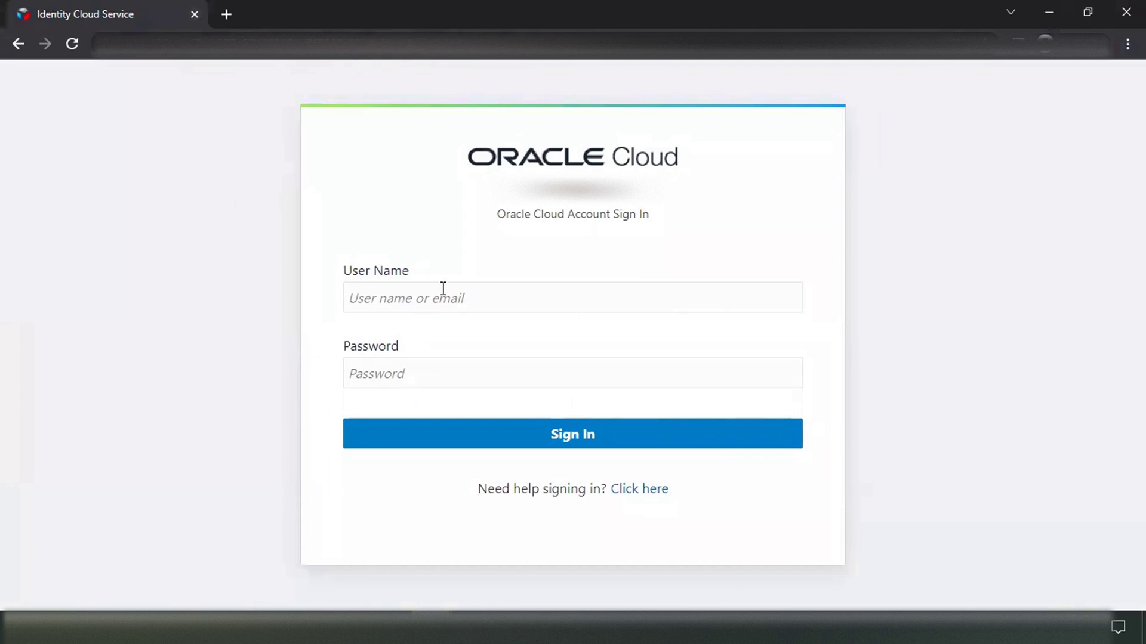
{"action": "type", "text": "user2"}
{"action": "key", "text": "Tab"}
{"action": "type", "text": "•••••"}
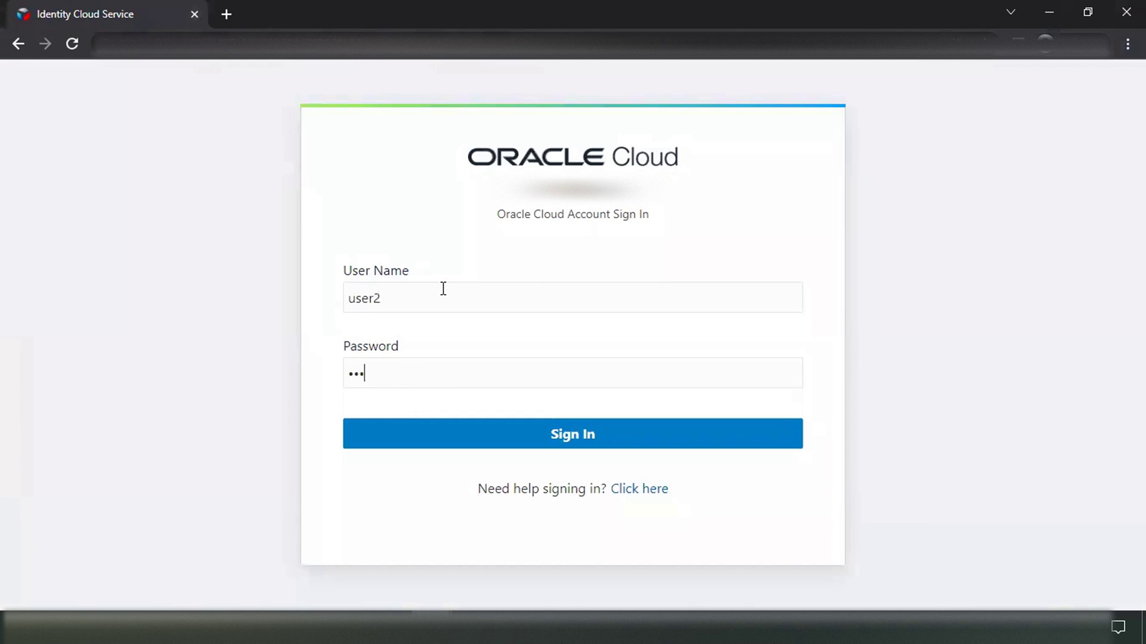
{"action": "type", "text": "•••••••••••"}
{"action": "key", "text": "Return"}
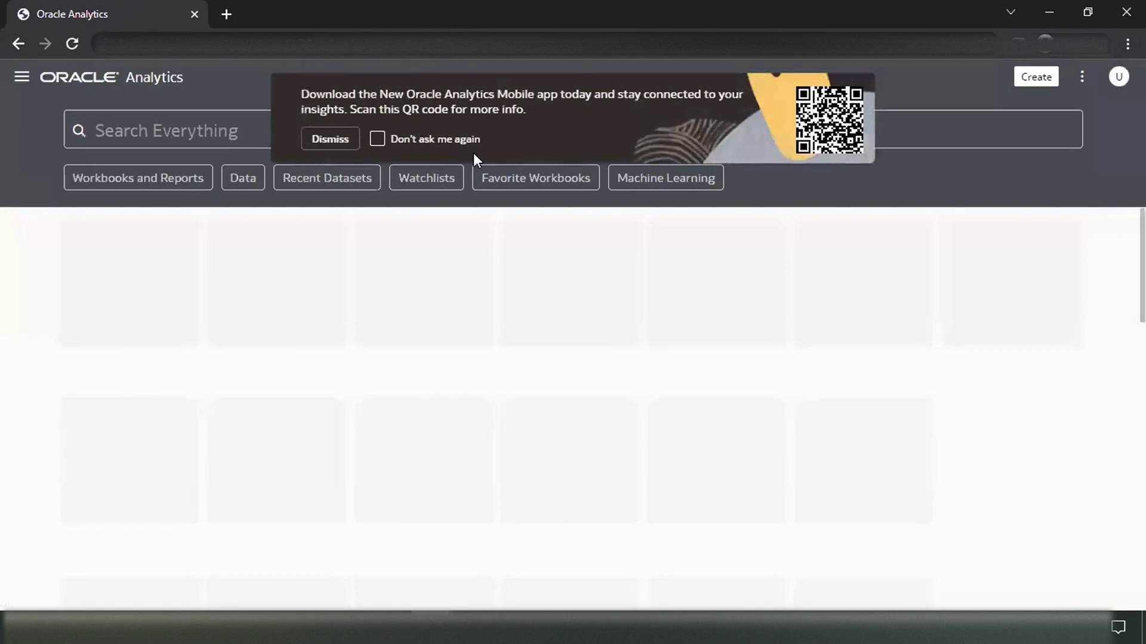
Dismiss the mobile app popup and open Classic Home, landing on Sales by Location.
{"action": "left_click", "coordinate": [332, 141]}
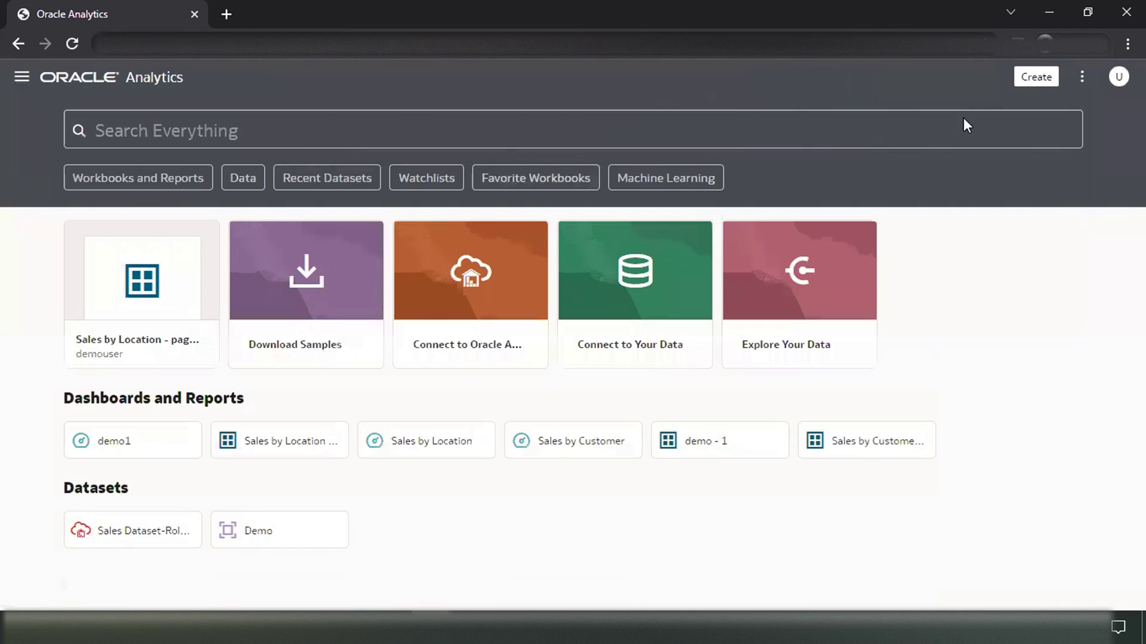
{"action": "left_click", "coordinate": [1080, 85]}
{"action": "left_click", "coordinate": [1008, 161]}
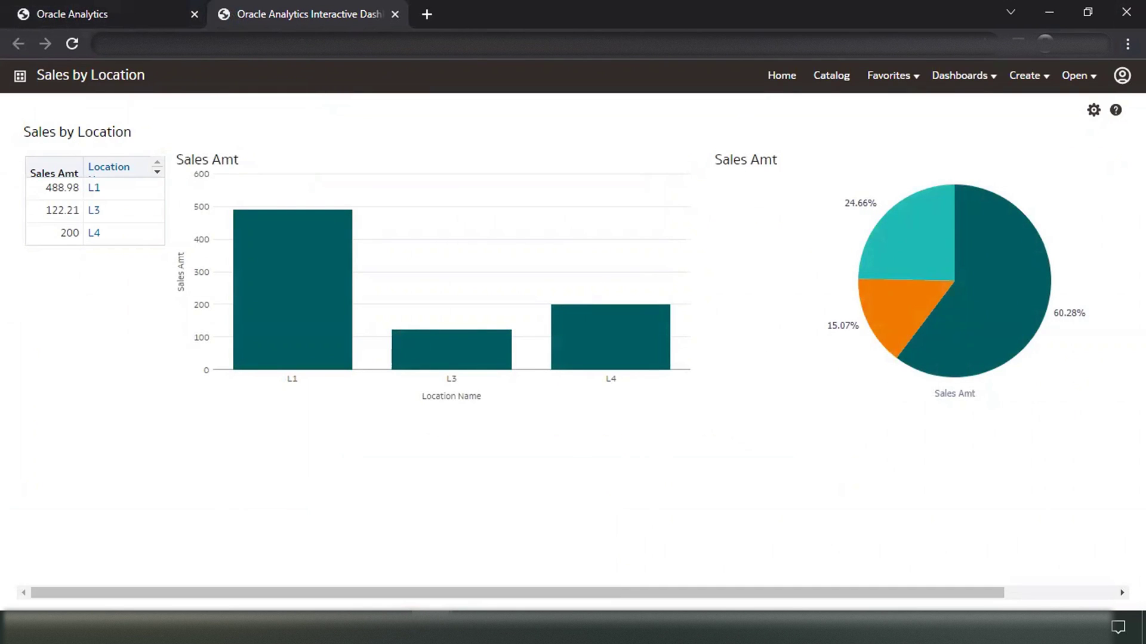
Bring back the System Settings window showing the Portal Path mapping for USRole, UKRole and default.
{"action": "mouse_move", "coordinate": [430, 627]}
{"action": "left_click", "coordinate": [381, 571]}
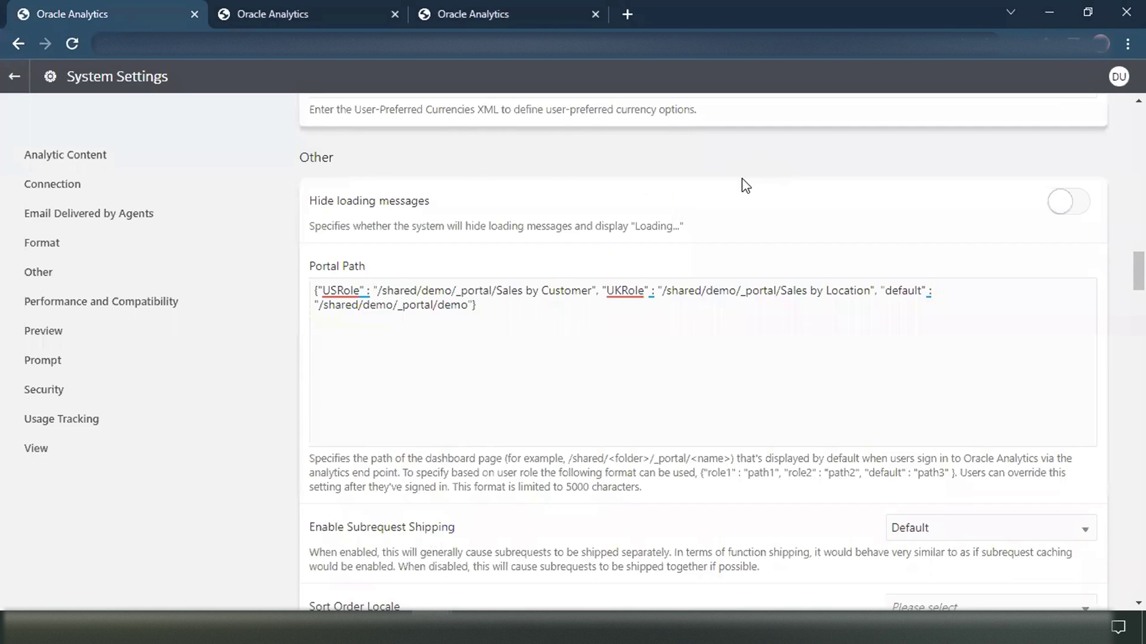